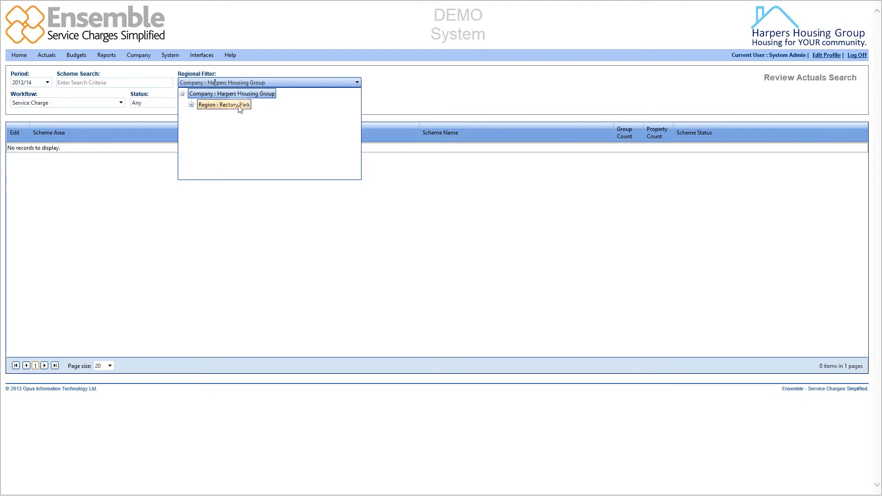
Search actuals for period 2013/14 with the Service Charge workflow, any status, across Harpers Housing Group.
{"action": "left_click", "coordinate": [191, 105]}
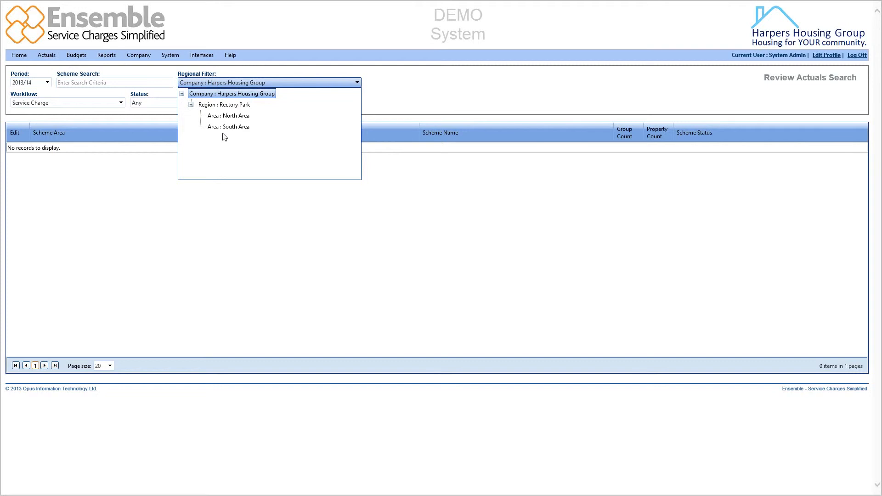
{"action": "left_click", "coordinate": [379, 90]}
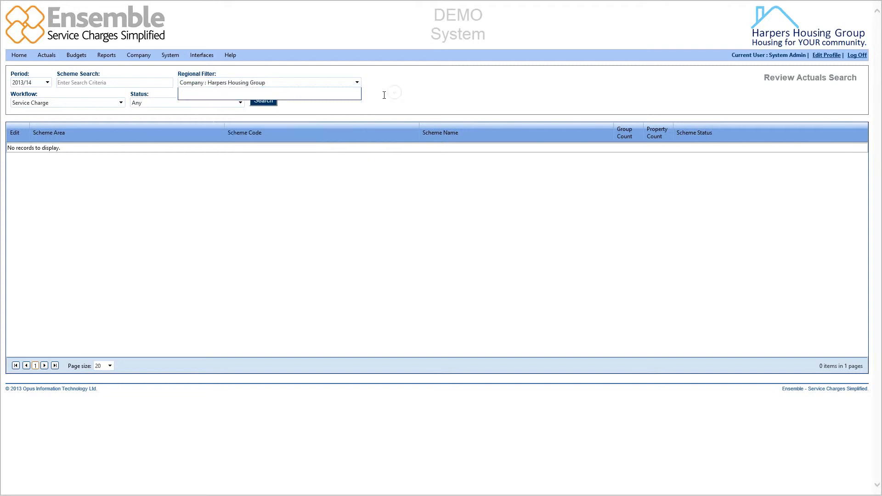
{"action": "left_click", "coordinate": [120, 103]}
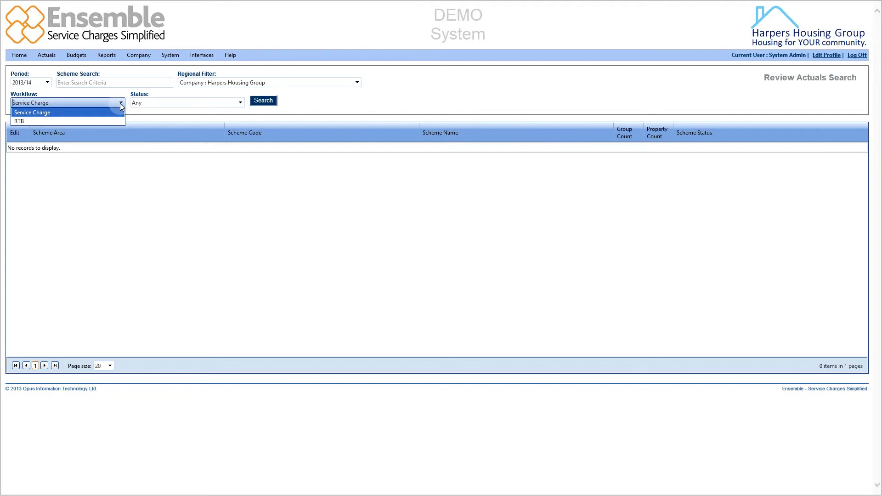
{"action": "left_click", "coordinate": [120, 103]}
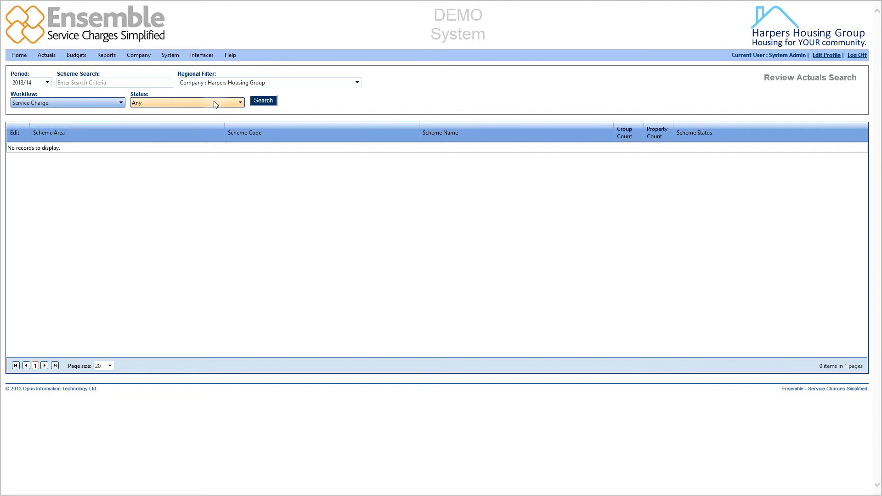
{"action": "left_click", "coordinate": [242, 106]}
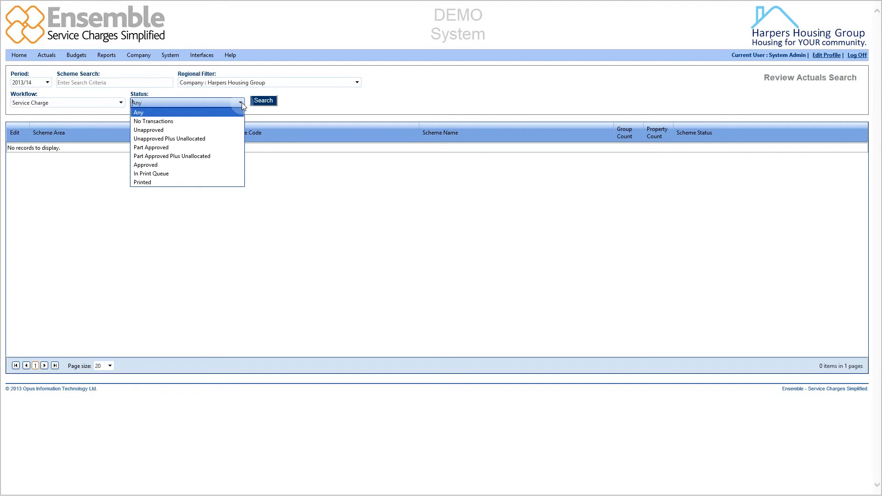
{"action": "left_click", "coordinate": [245, 94]}
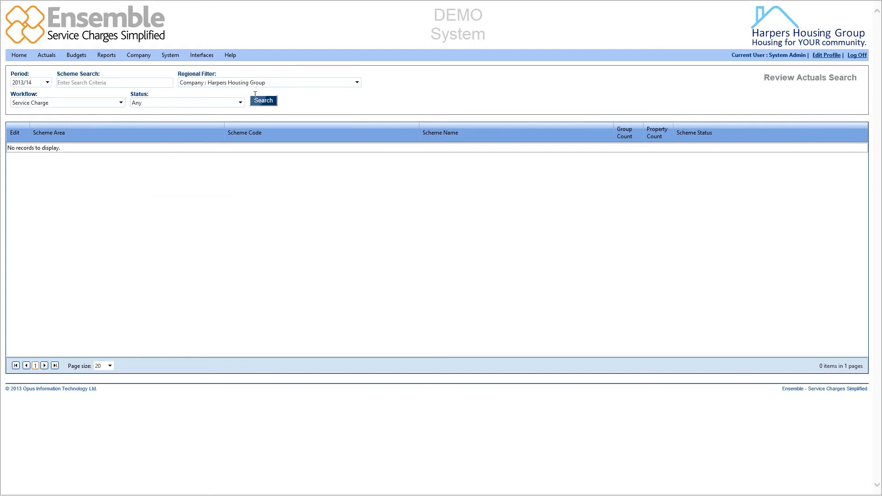
{"action": "left_click", "coordinate": [268, 101]}
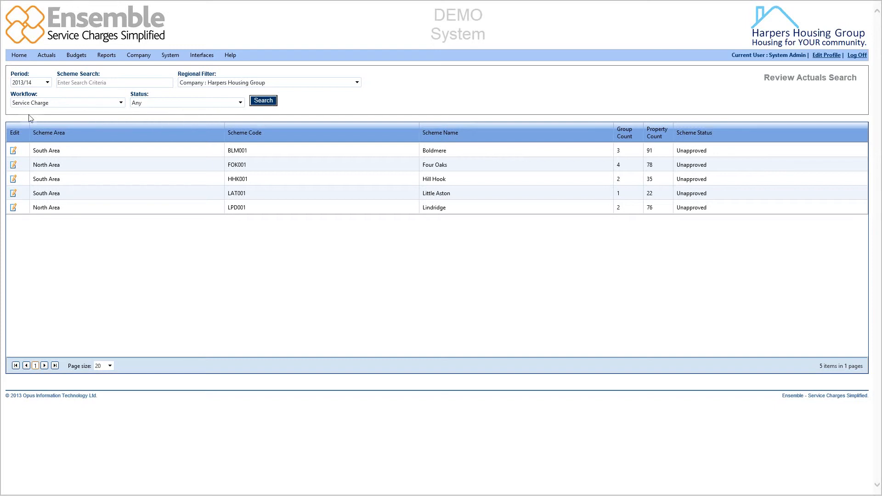
Open the Boldmere scheme's actuals and browse them by expense code, expanding Electricity Supply.
{"action": "left_click", "coordinate": [13, 150]}
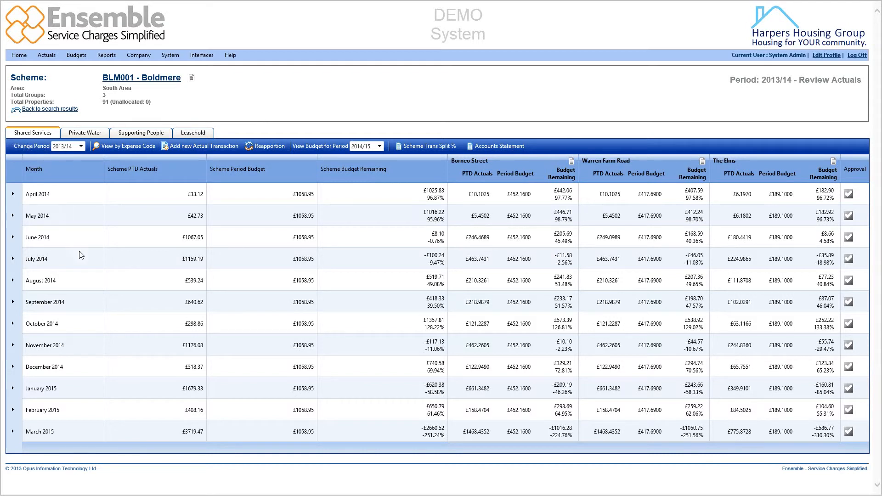
{"action": "left_click", "coordinate": [119, 148]}
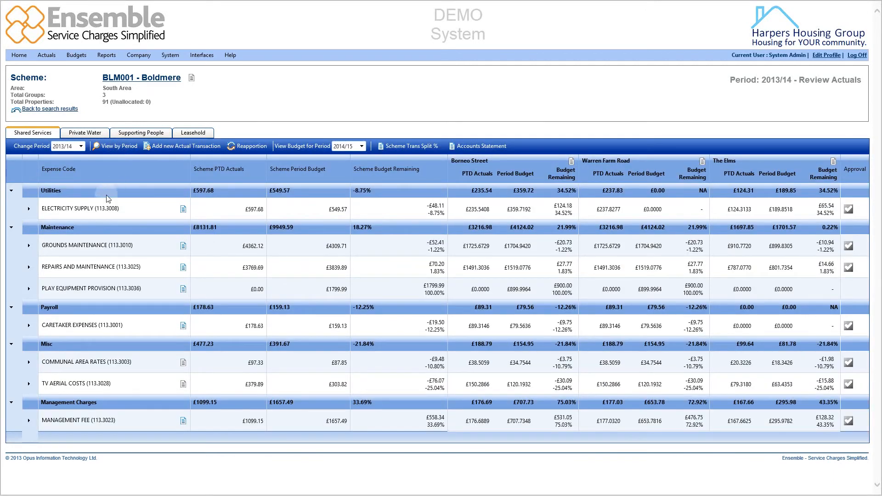
{"action": "left_click", "coordinate": [28, 211]}
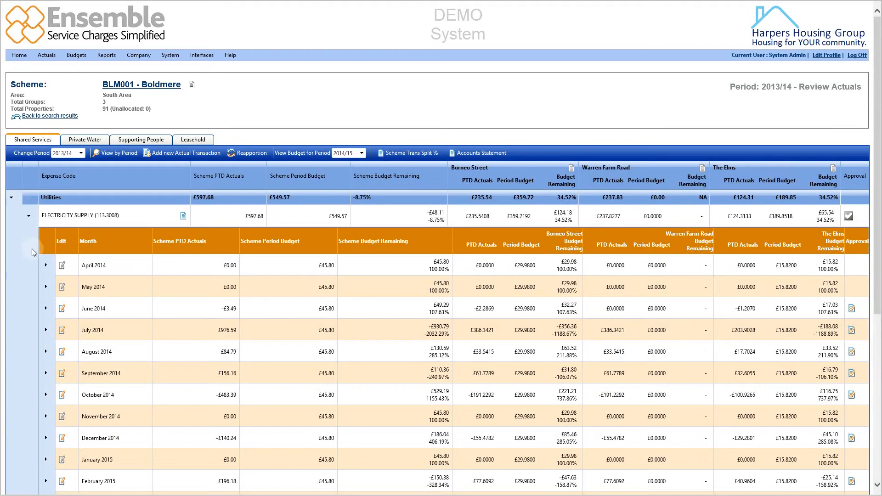
{"action": "scroll", "coordinate": [32, 252], "scroll_direction": "down", "scroll_amount": 2}
{"action": "scroll", "coordinate": [32, 252], "scroll_direction": "up", "scroll_amount": 2}
{"action": "left_click", "coordinate": [103, 158]}
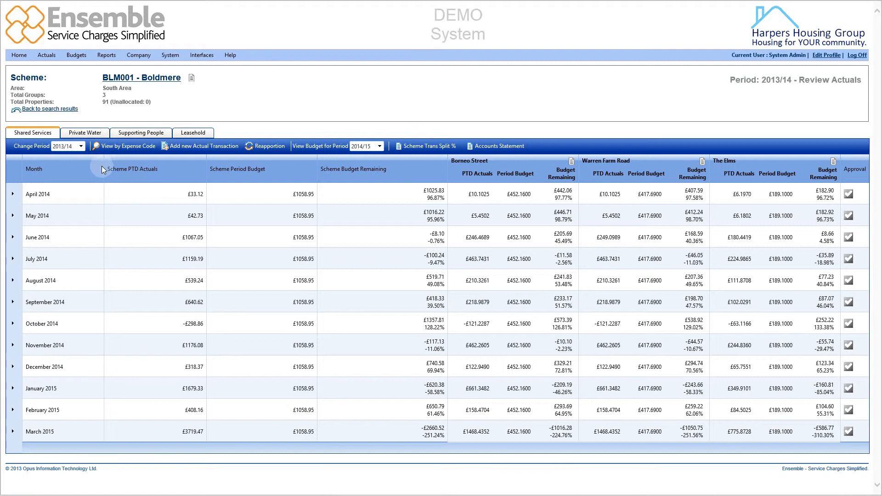
Expand May 2014 and Grounds Maintenance, then open the apportionment editor for the INV 1002761 - Jun transaction.
{"action": "left_click", "coordinate": [12, 216]}
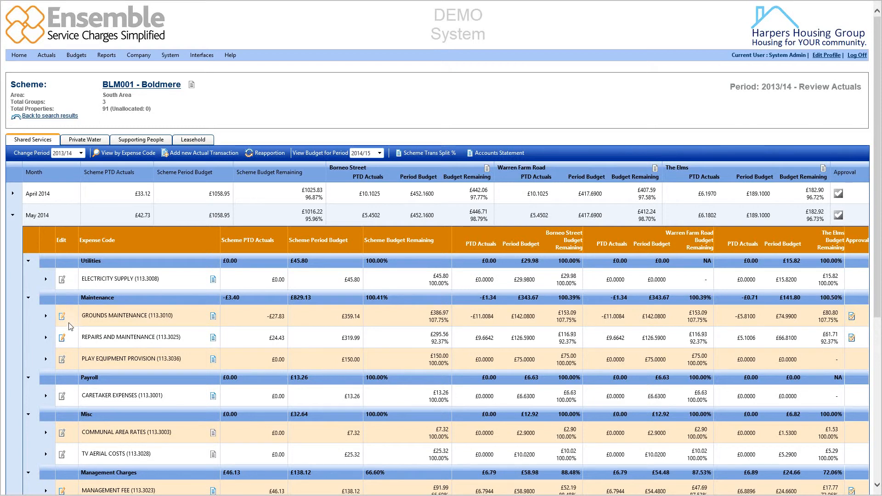
{"action": "left_click", "coordinate": [46, 317]}
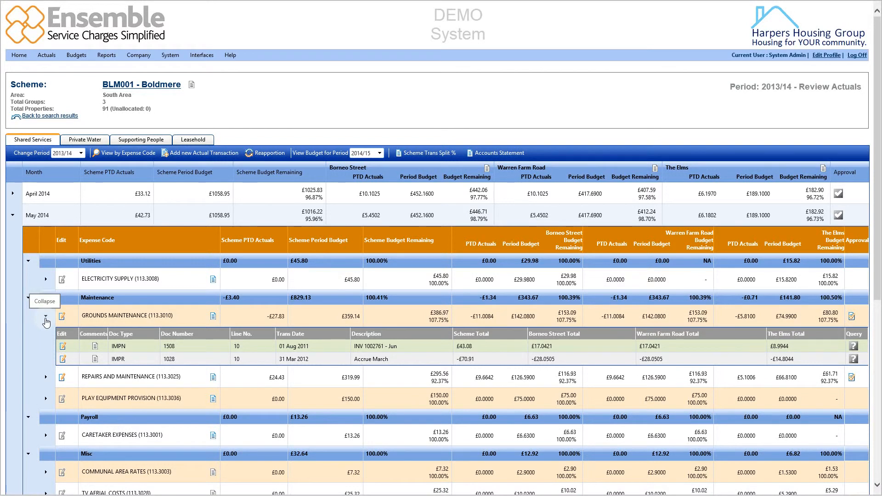
{"action": "left_click", "coordinate": [64, 350]}
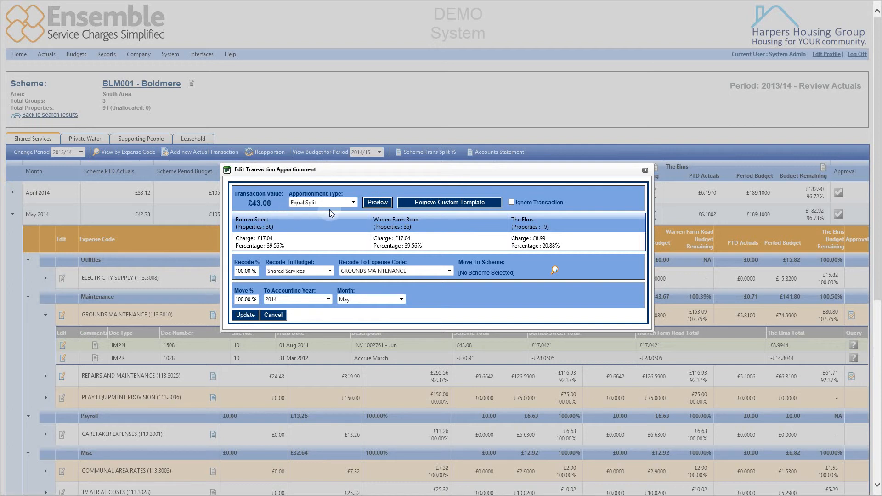
Examine the apportionment type, Ignore Transaction, accounting year and month options in the apportionment dialog.
{"action": "left_click", "coordinate": [354, 202]}
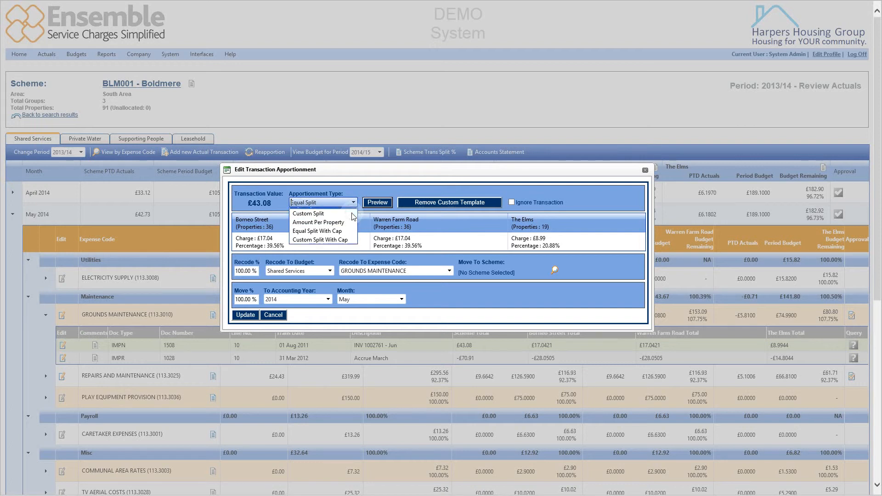
{"action": "left_click", "coordinate": [352, 212]}
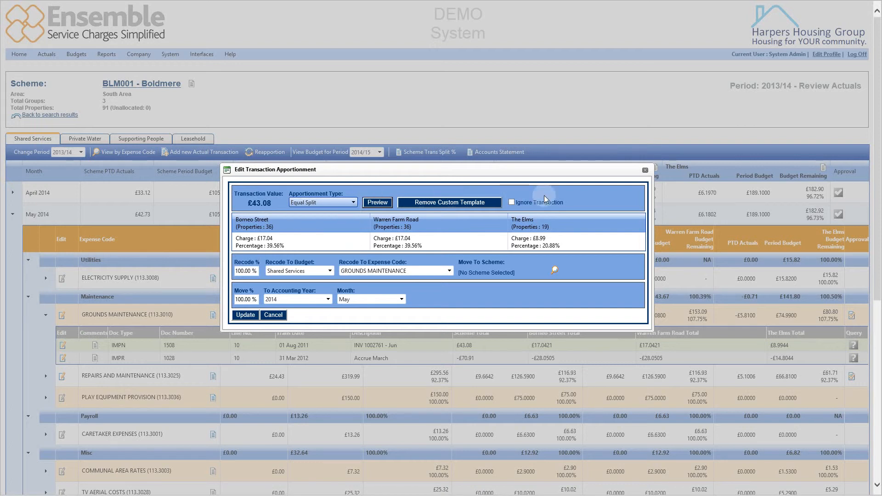
{"action": "left_click", "coordinate": [512, 203]}
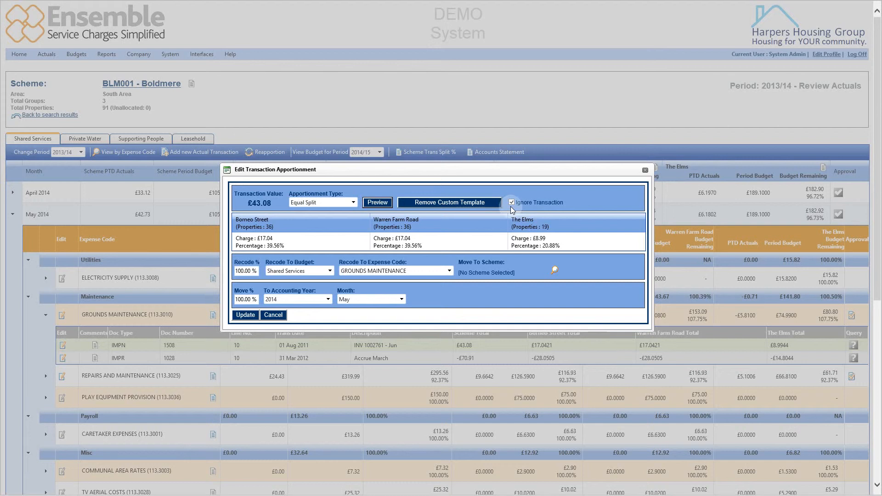
{"action": "left_click", "coordinate": [512, 202]}
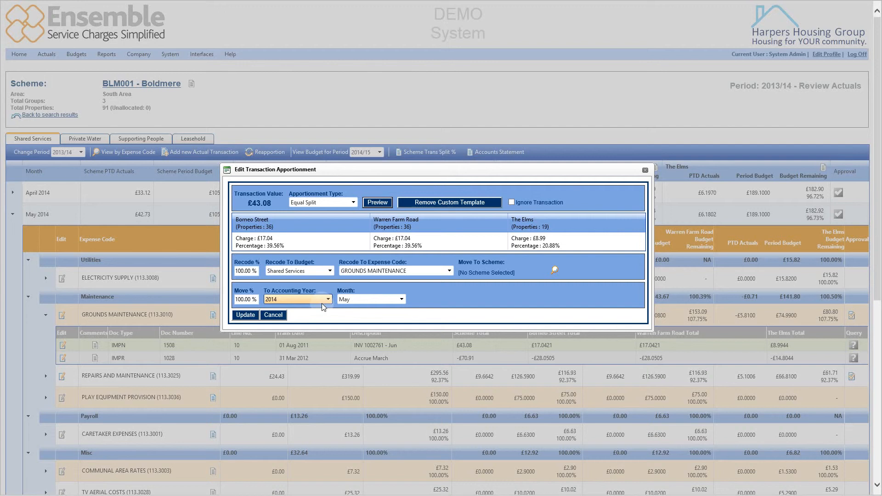
{"action": "left_click", "coordinate": [256, 299]}
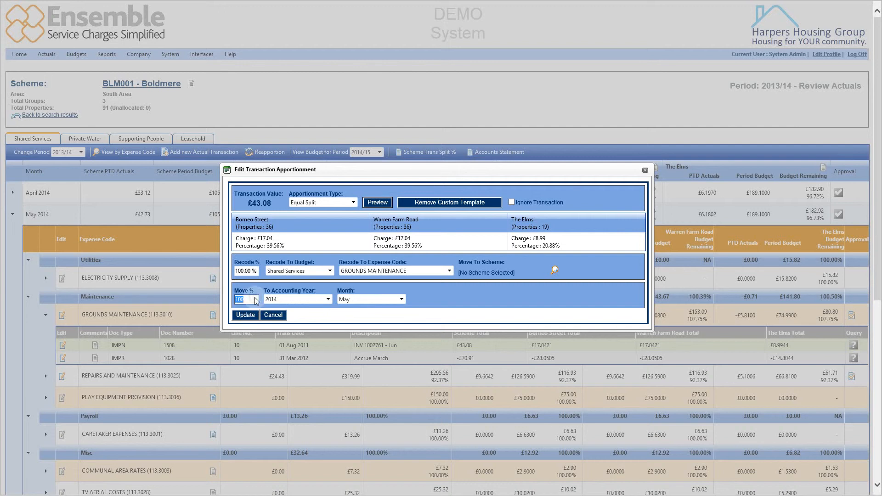
{"action": "left_click", "coordinate": [284, 299]}
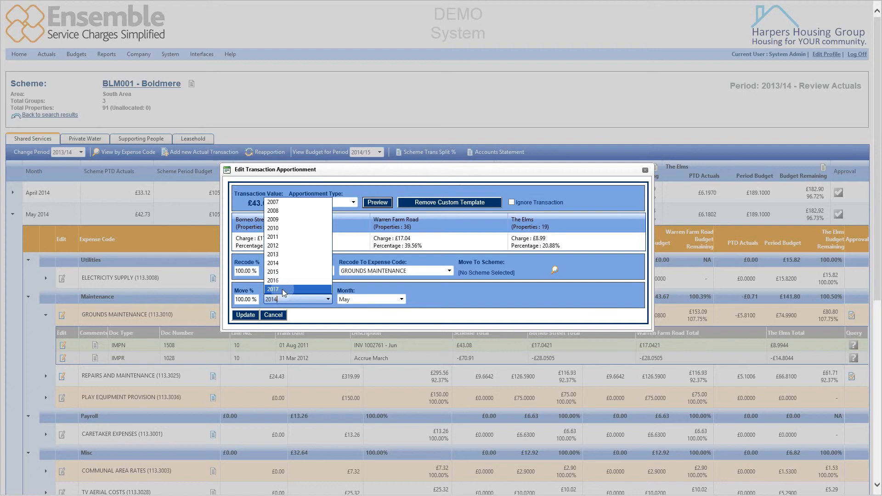
{"action": "left_click", "coordinate": [352, 308]}
{"action": "left_click", "coordinate": [444, 300]}
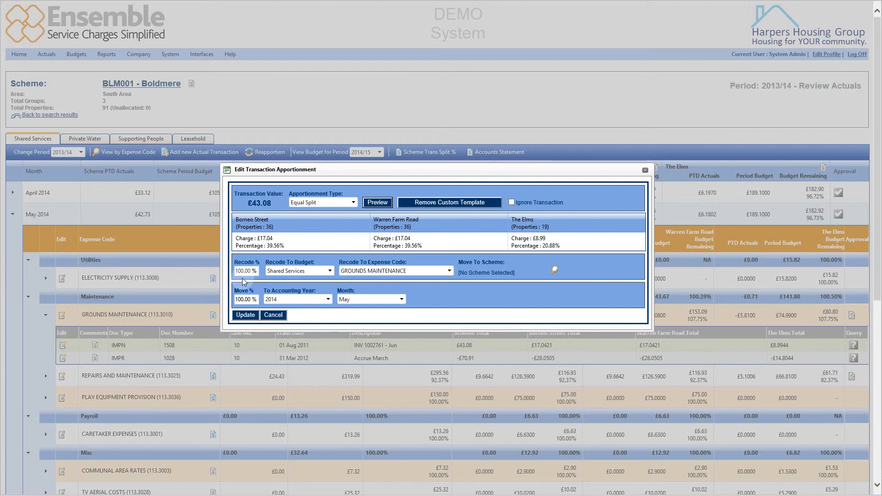
Set the recode percentage to 50% and recode the transaction to the Leasehold budget.
{"action": "left_click", "coordinate": [253, 271]}
{"action": "left_click", "coordinate": [254, 271]}
{"action": "type", "text": "50"}
{"action": "left_click", "coordinate": [294, 271]}
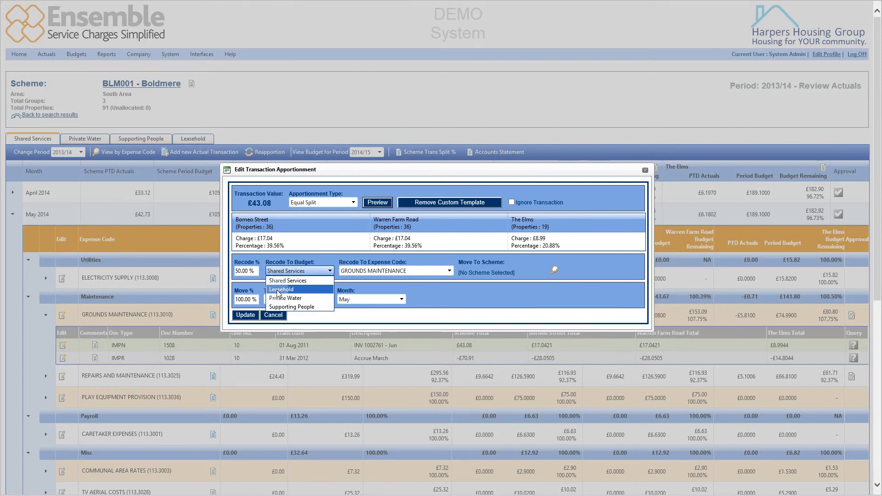
{"action": "left_click", "coordinate": [280, 290]}
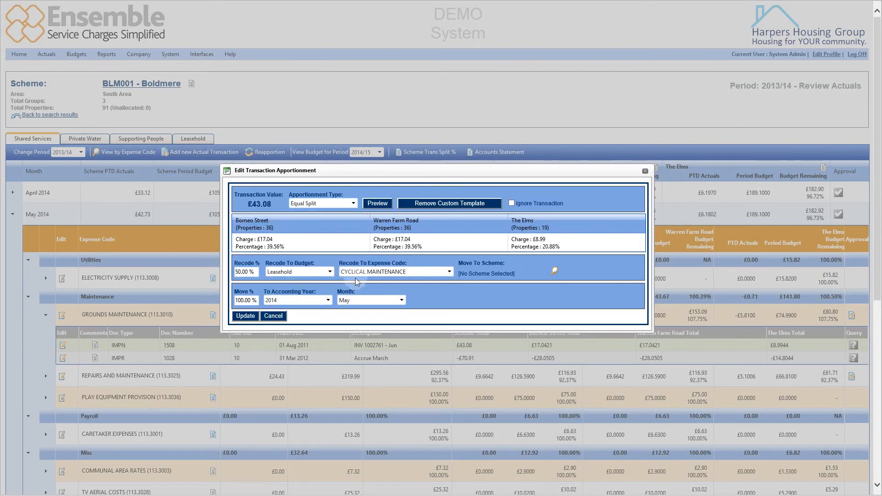
Recode it to the CYCLICAL MAINTENANCE expense code and apply the update.
{"action": "left_click", "coordinate": [448, 271]}
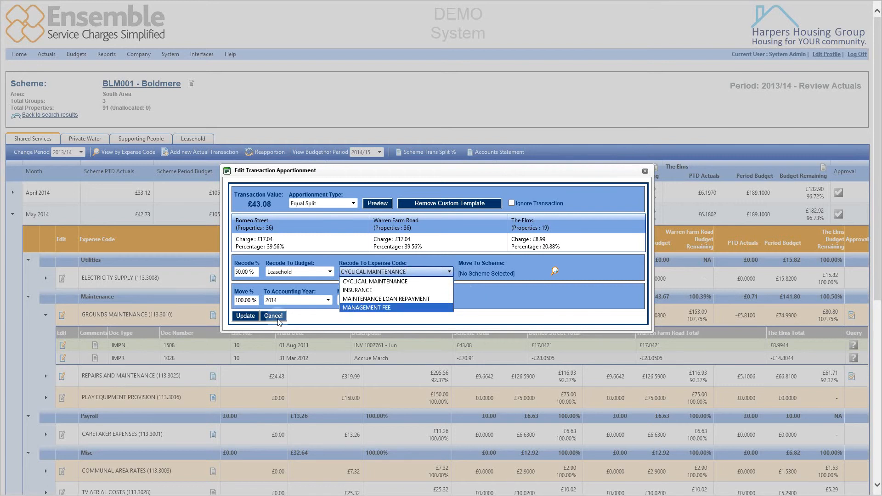
{"action": "left_click", "coordinate": [352, 282]}
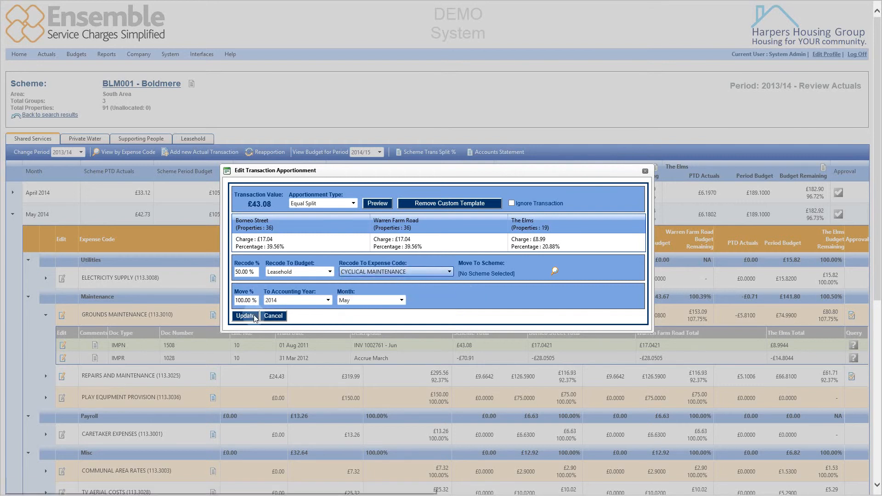
{"action": "left_click", "coordinate": [253, 316]}
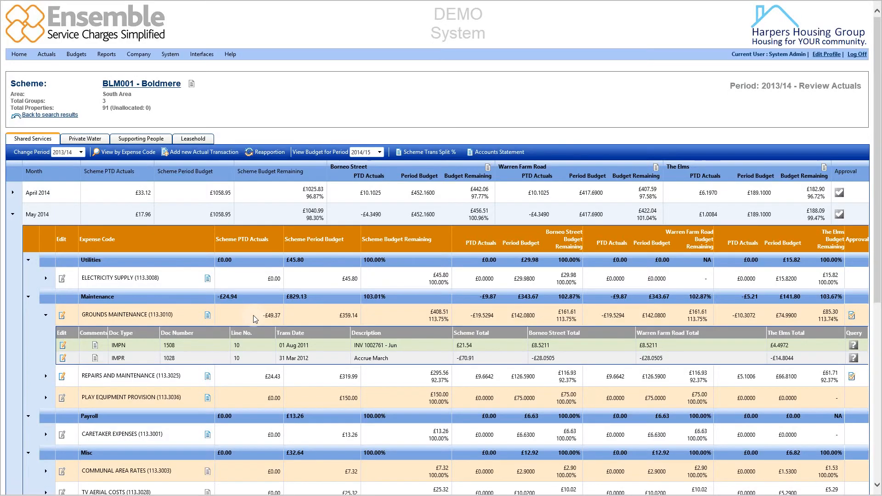
Switch to the Leasehold tab and open the unallocated transactions manager.
{"action": "left_click", "coordinate": [251, 260]}
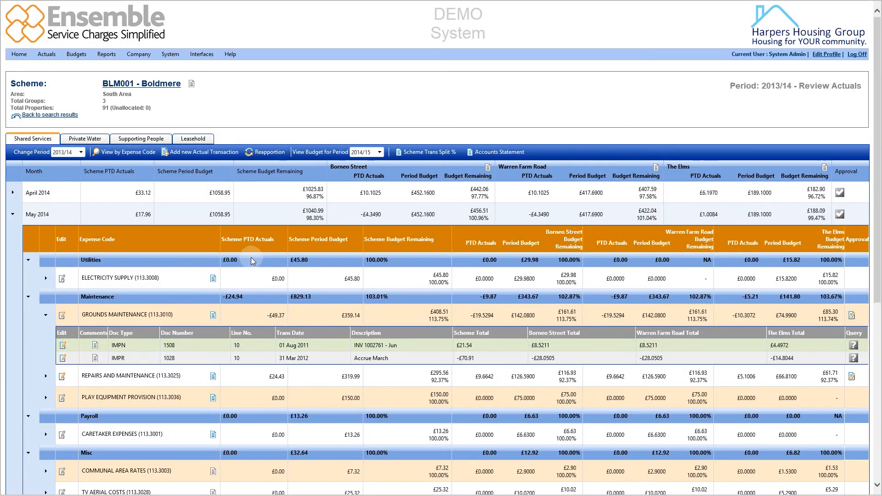
{"action": "left_click", "coordinate": [203, 139]}
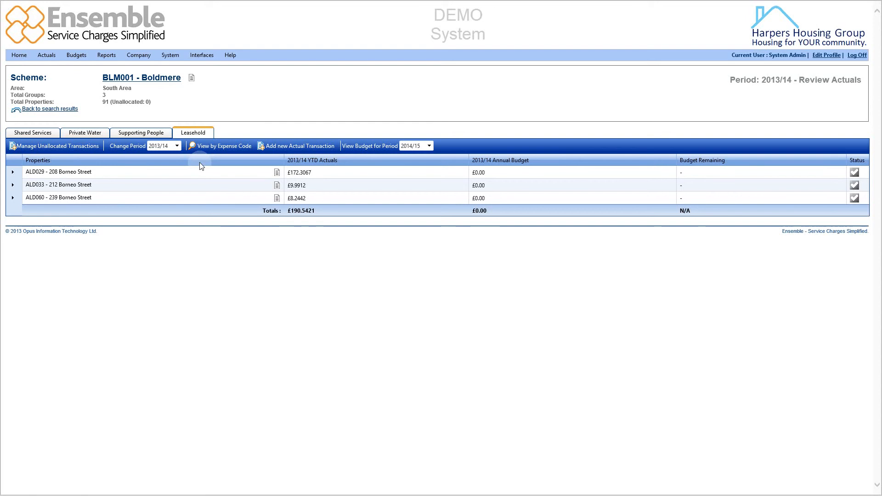
{"action": "left_click", "coordinate": [76, 151]}
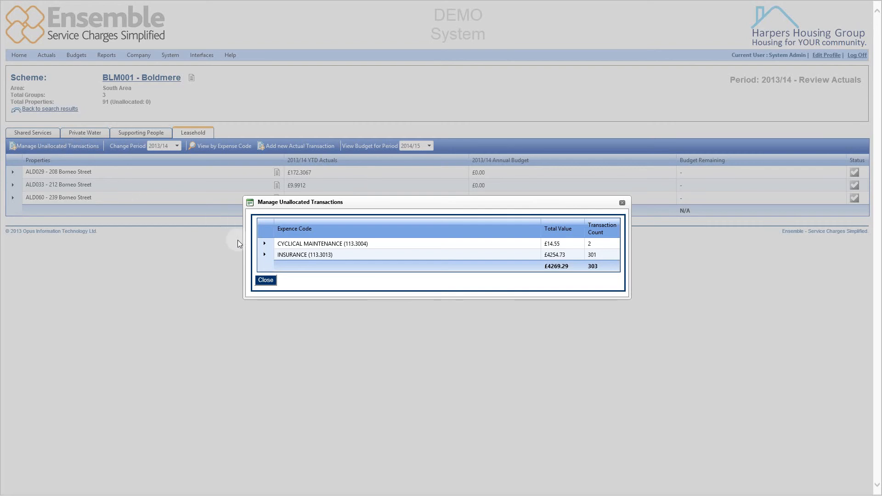
Expand Cyclical Maintenance and May 2014, then open the apportionment editor for its transaction.
{"action": "left_click", "coordinate": [264, 244]}
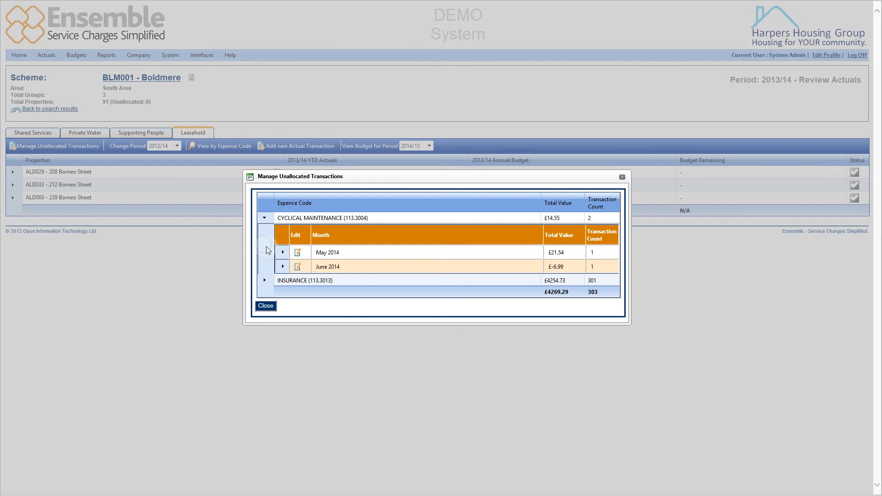
{"action": "left_click", "coordinate": [282, 253]}
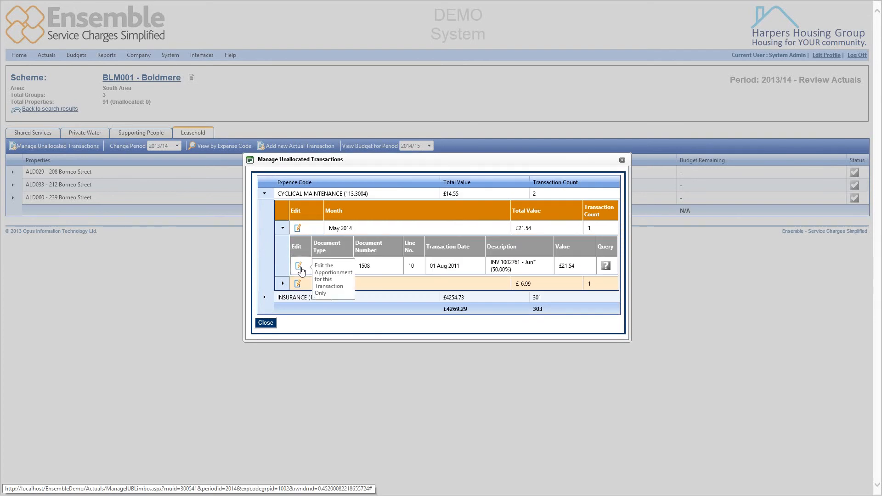
{"action": "left_click", "coordinate": [299, 266]}
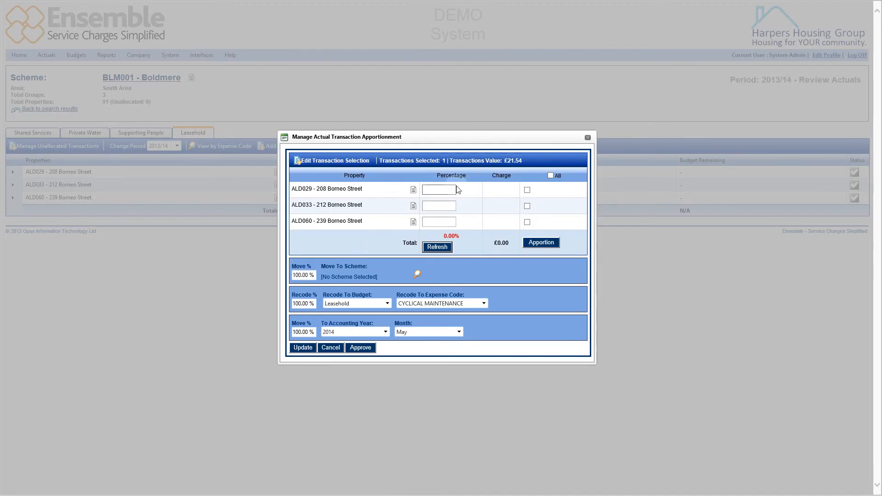
Apportion the transaction across ALD033 and ALD060 only, excluding ALD029, and approve it.
{"action": "left_click", "coordinate": [550, 176]}
{"action": "left_click", "coordinate": [448, 189]}
{"action": "left_click", "coordinate": [527, 191]}
{"action": "left_click", "coordinate": [539, 243]}
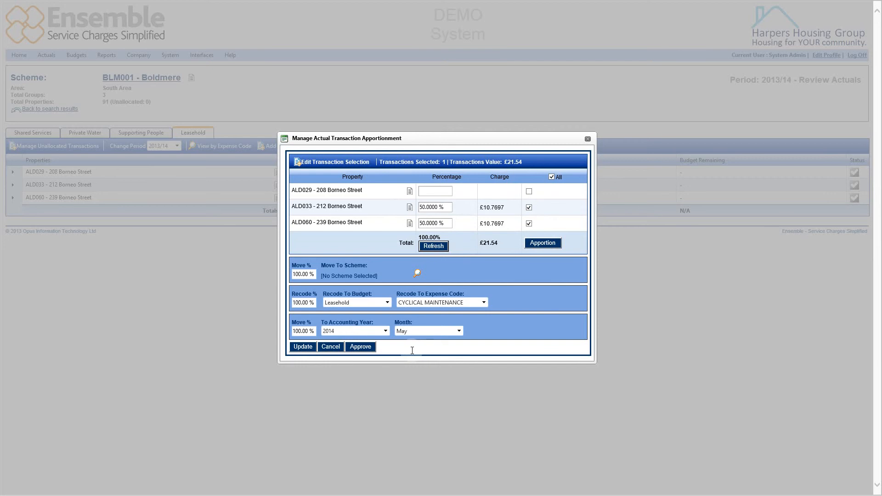
{"action": "left_click", "coordinate": [366, 349]}
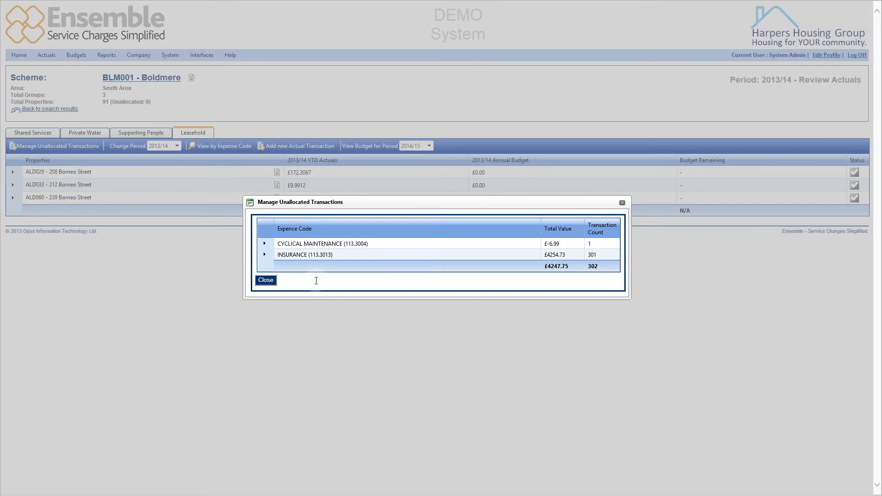
Close the unallocated transactions manager, switch to the Shared Services tab and open the Accounts Statement report.
{"action": "left_click", "coordinate": [265, 281]}
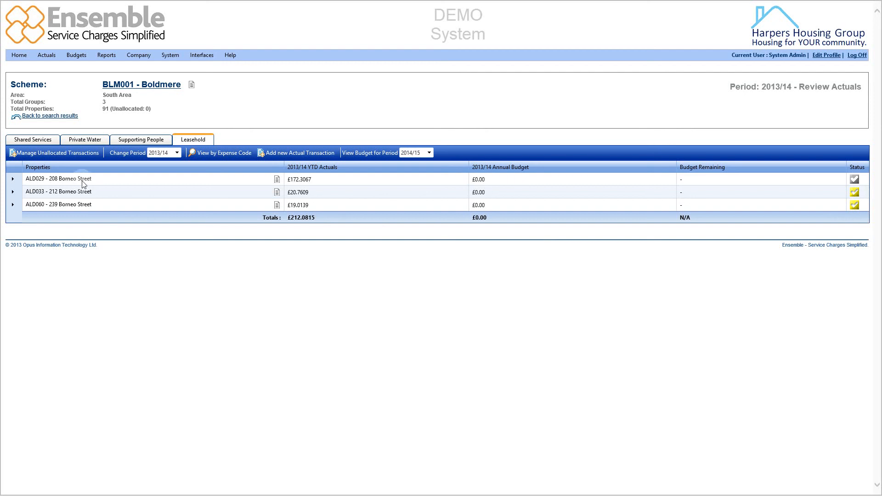
{"action": "left_click", "coordinate": [42, 145]}
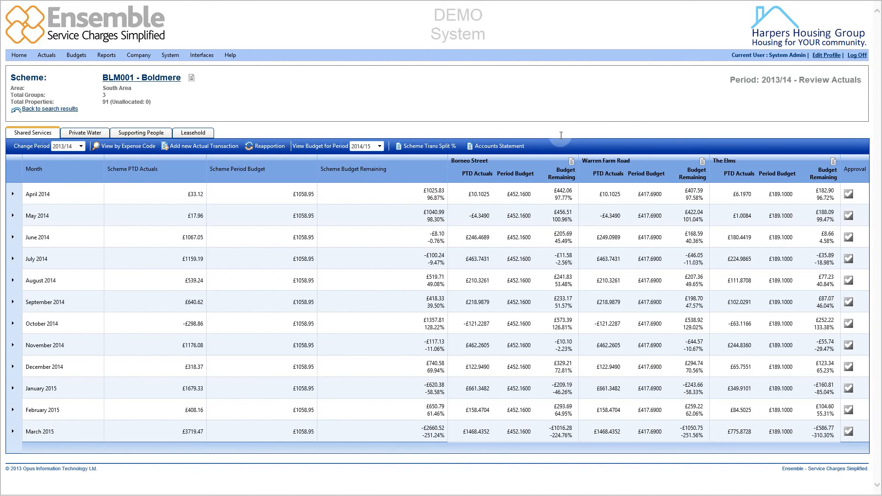
{"action": "left_click", "coordinate": [512, 147]}
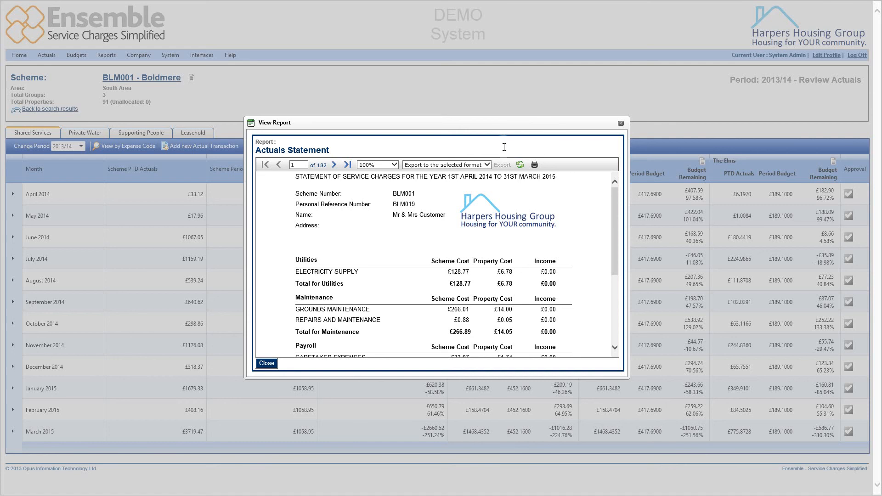
Scroll through the Actuals Statement and step between its first two pages to review the service charge figures.
{"action": "left_click", "coordinate": [387, 238]}
{"action": "left_click_drag", "start_coordinate": [391, 214], "coordinate": [432, 224]}
{"action": "left_click", "coordinate": [432, 225]}
{"action": "scroll", "coordinate": [431, 235], "scroll_direction": "down", "scroll_amount": 1}
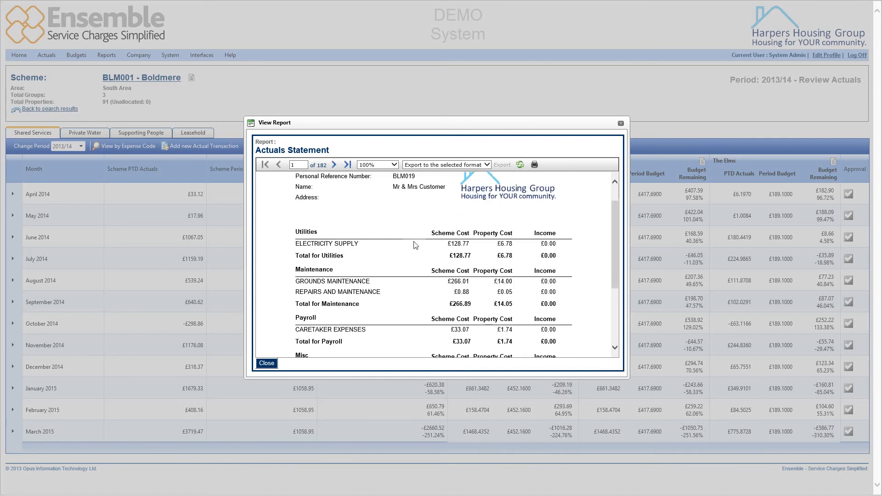
{"action": "scroll", "coordinate": [415, 245], "scroll_direction": "down", "scroll_amount": 1}
{"action": "scroll", "coordinate": [415, 246], "scroll_direction": "down", "scroll_amount": 1}
{"action": "scroll", "coordinate": [414, 245], "scroll_direction": "down", "scroll_amount": 2}
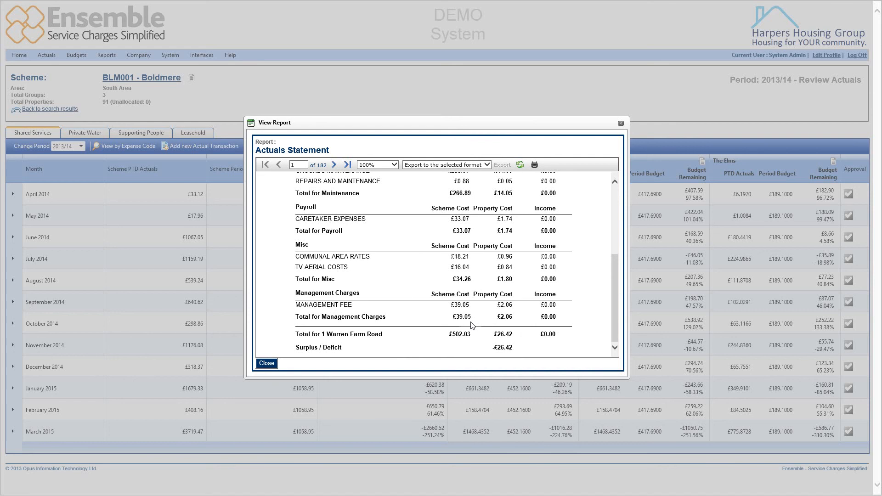
{"action": "scroll", "coordinate": [470, 322], "scroll_direction": "up", "scroll_amount": 1}
{"action": "scroll", "coordinate": [470, 321], "scroll_direction": "up", "scroll_amount": 4}
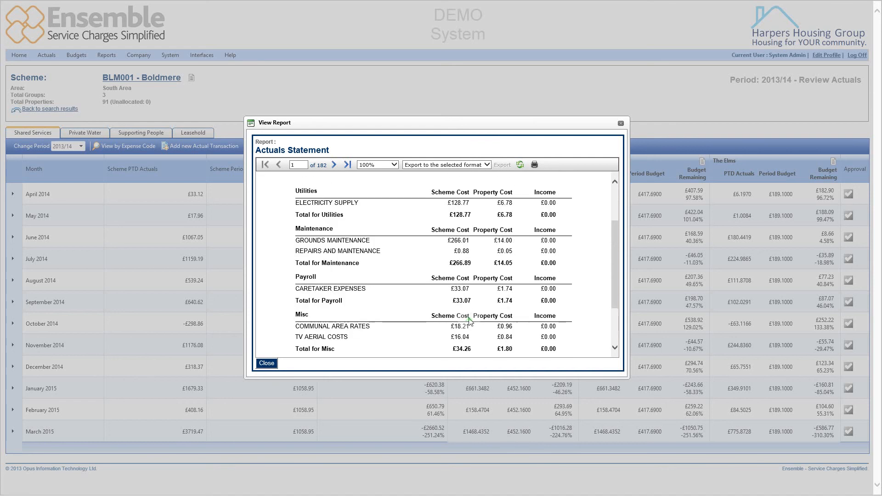
{"action": "left_click", "coordinate": [334, 165]}
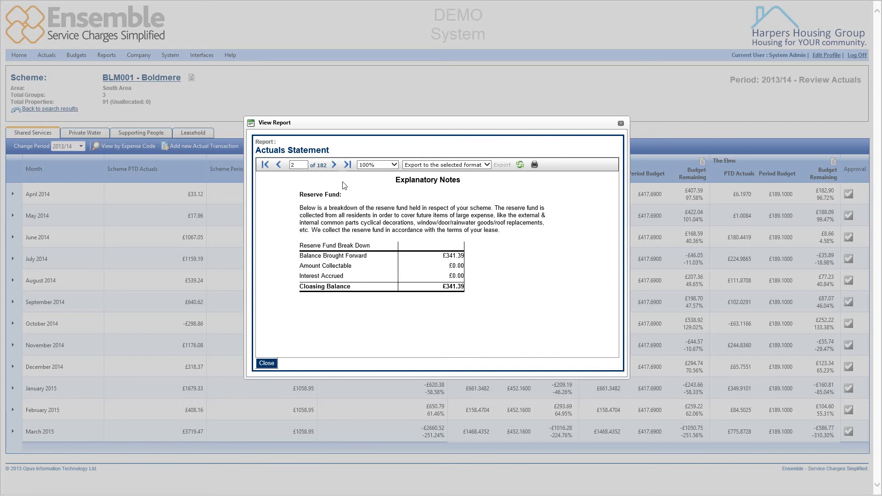
{"action": "left_click", "coordinate": [279, 165]}
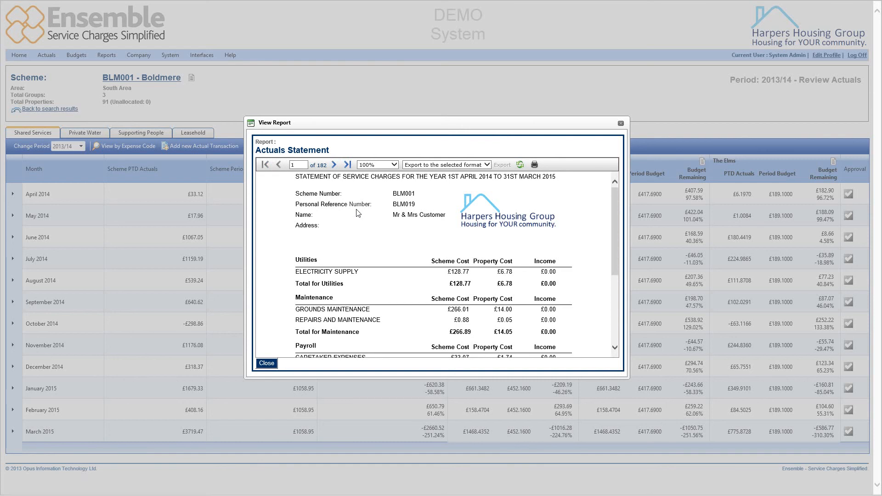
Review the report's available export formats, then close the report viewer.
{"action": "left_click", "coordinate": [441, 164]}
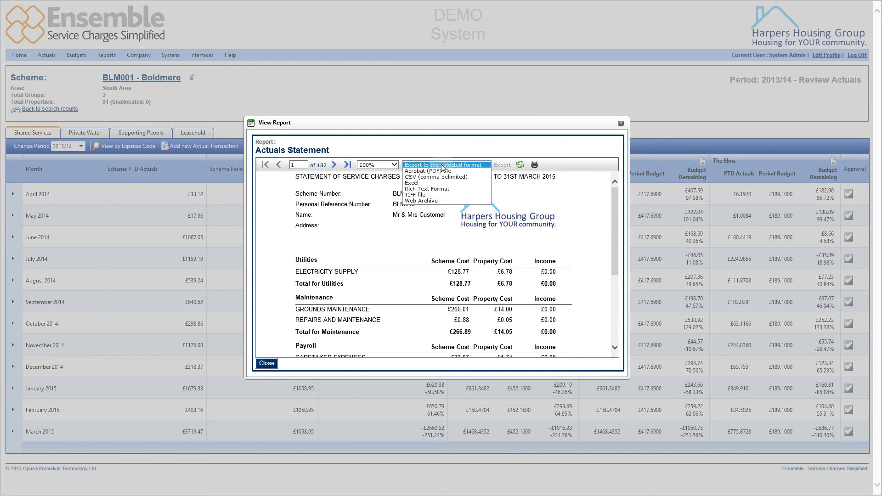
{"action": "left_click", "coordinate": [466, 166]}
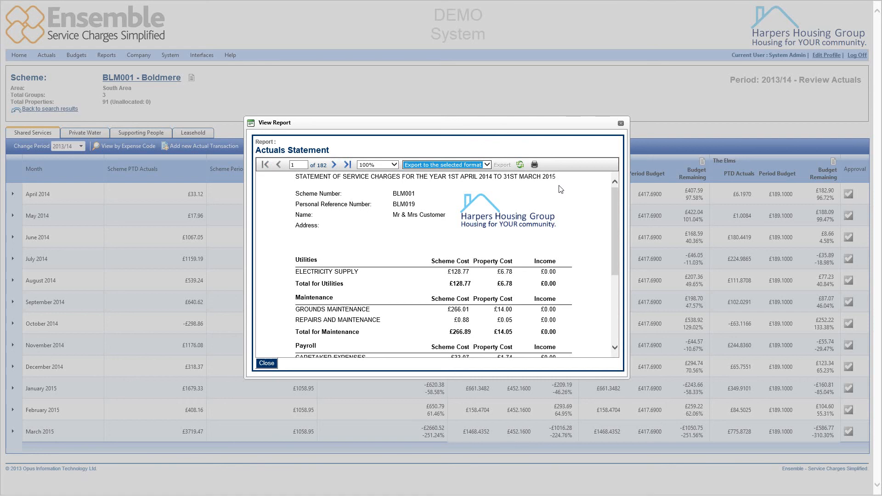
{"action": "left_click", "coordinate": [620, 124]}
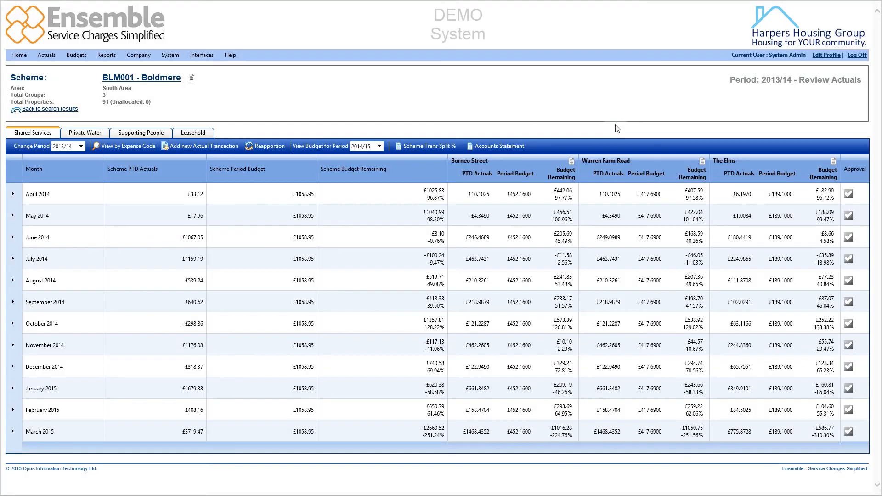